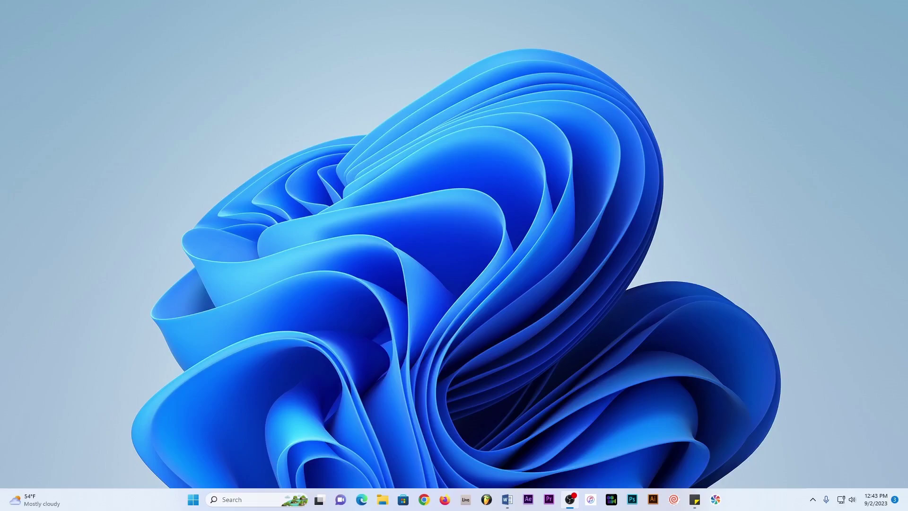
pyautogui.click(423, 499)
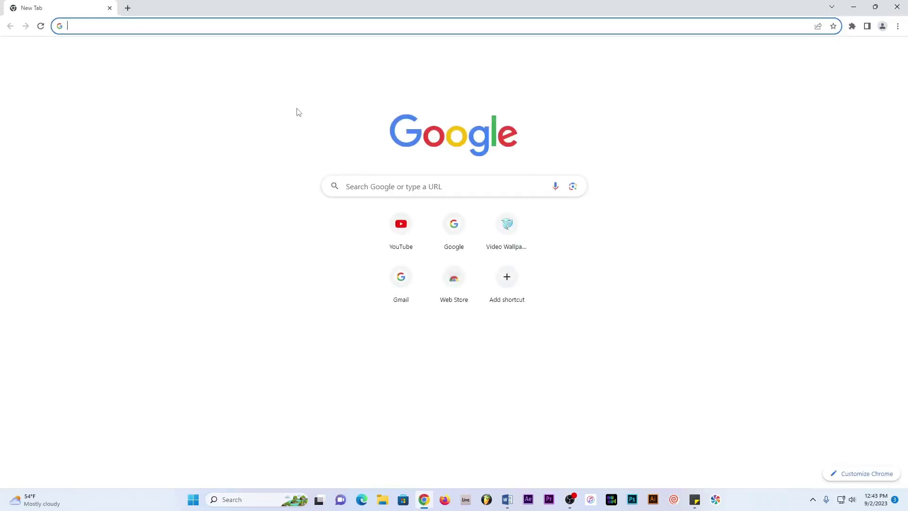
pyautogui.write('www.pu')
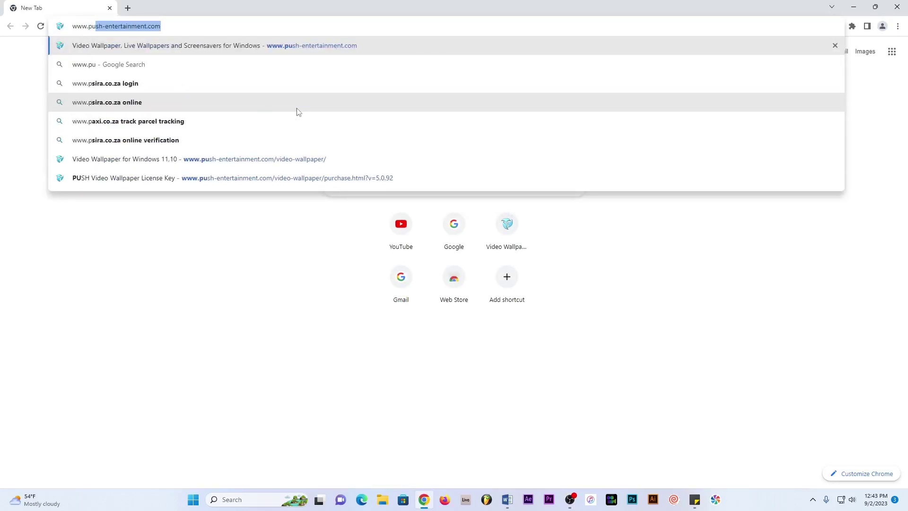
pyautogui.write('sh-')
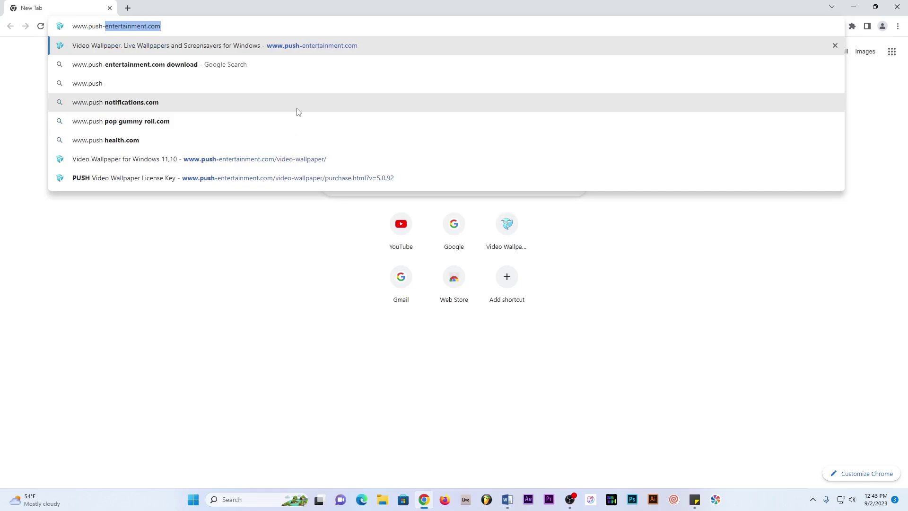
pyautogui.write('entertainment.com')
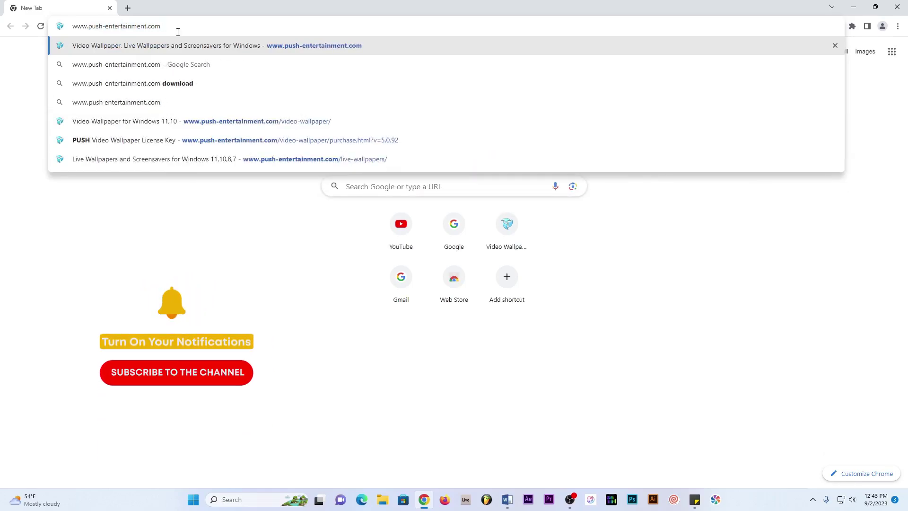
pyautogui.press('Return')
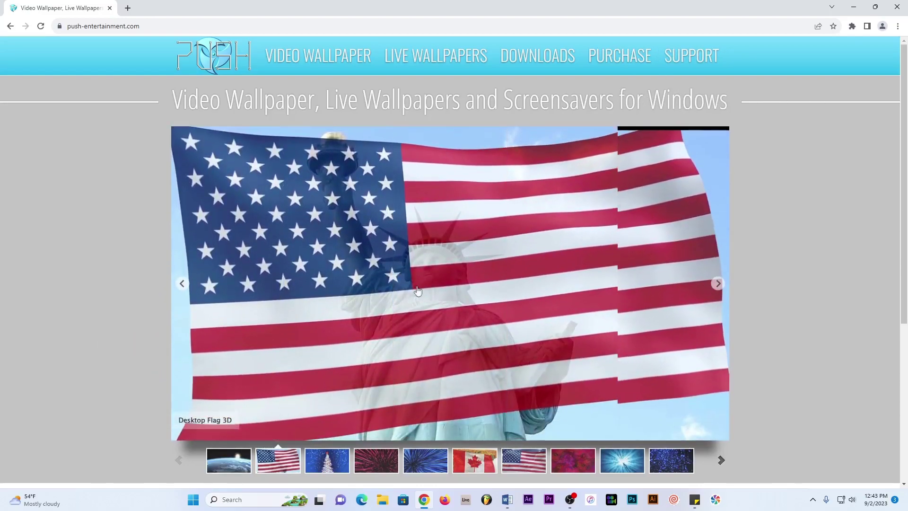
# Step: View the PUSH Video Wallpaper product page, then close Chrome
pyautogui.click(334, 62)
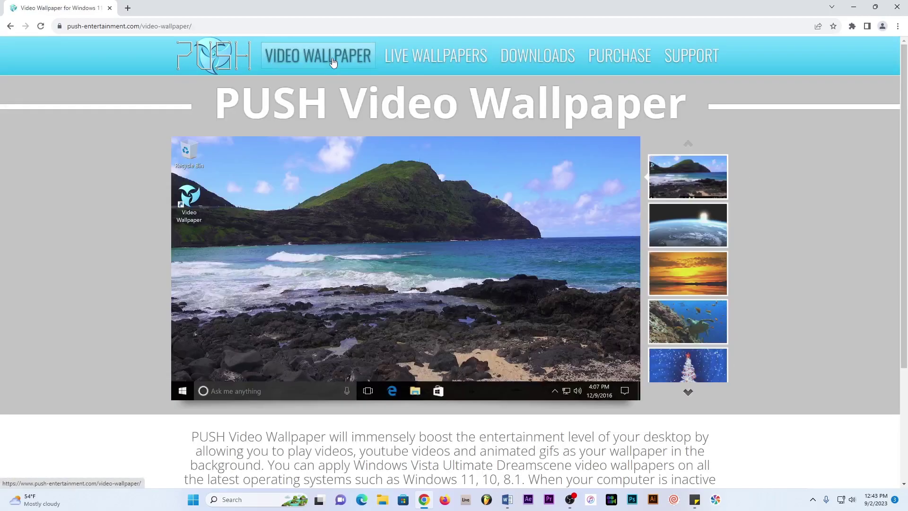
pyautogui.scroll(-2, 363, 208)
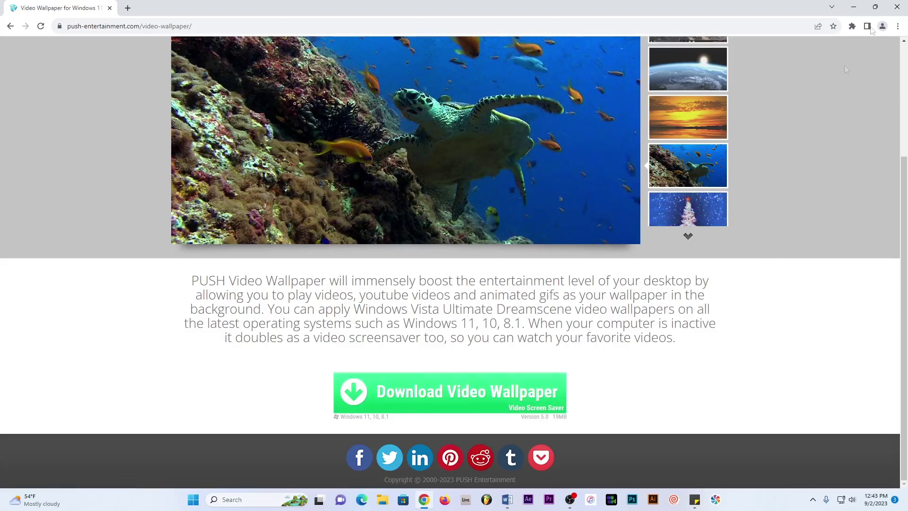
pyautogui.click(897, 7)
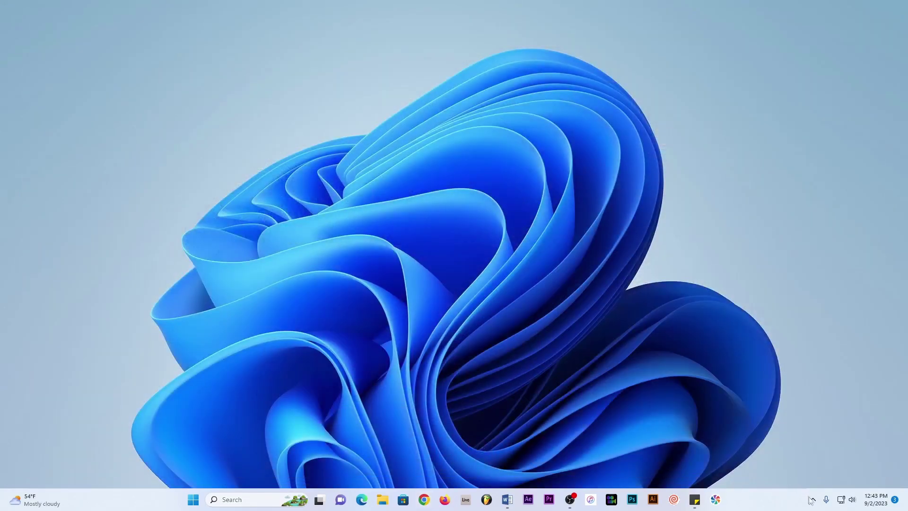
# Step: Search the Start menu for 'push' and launch PUSH Video Wallpaper
pyautogui.click(814, 499)
pyautogui.click(193, 500)
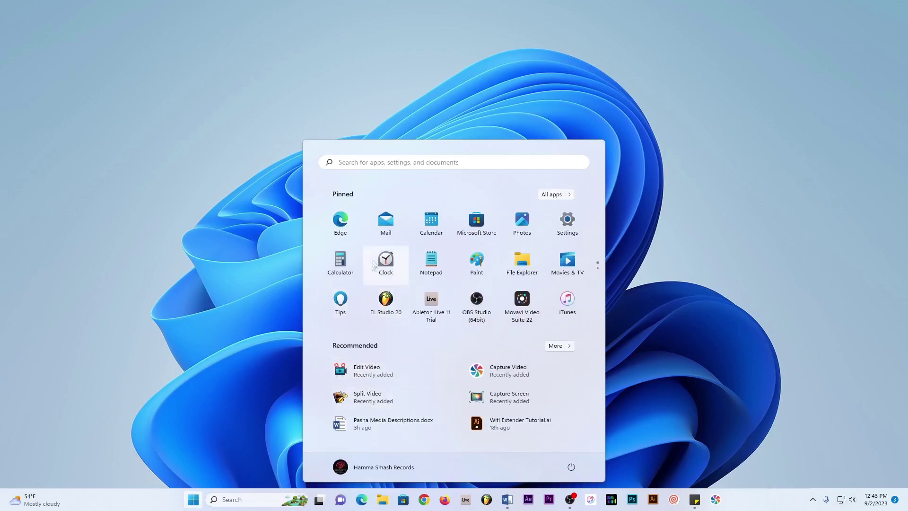
pyautogui.click(380, 165)
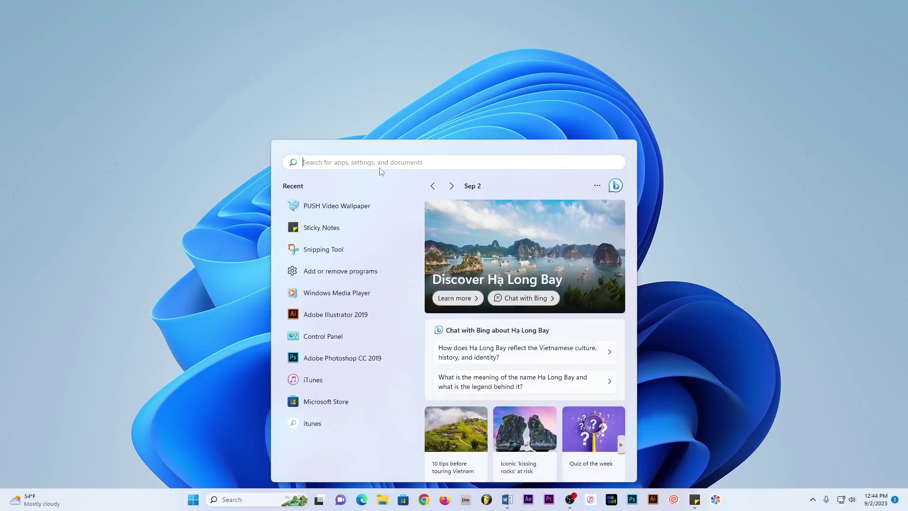
pyautogui.write('push')
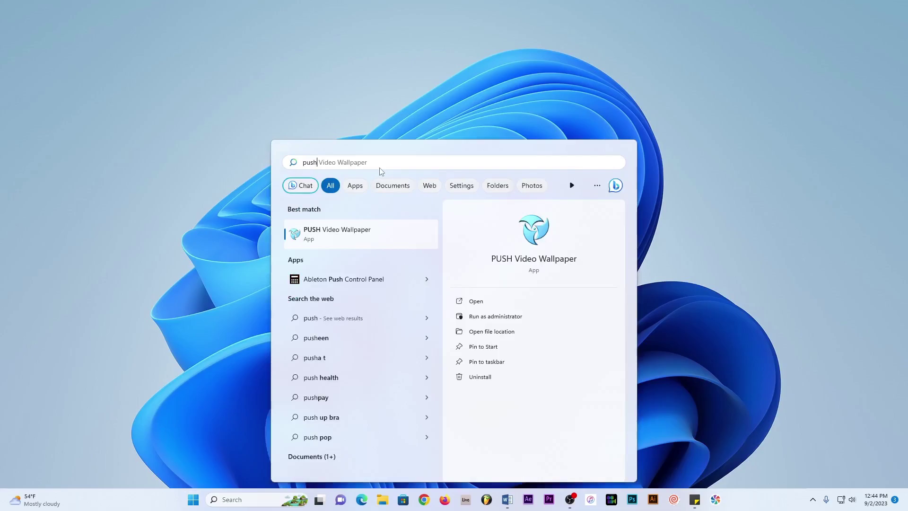
pyautogui.click(348, 237)
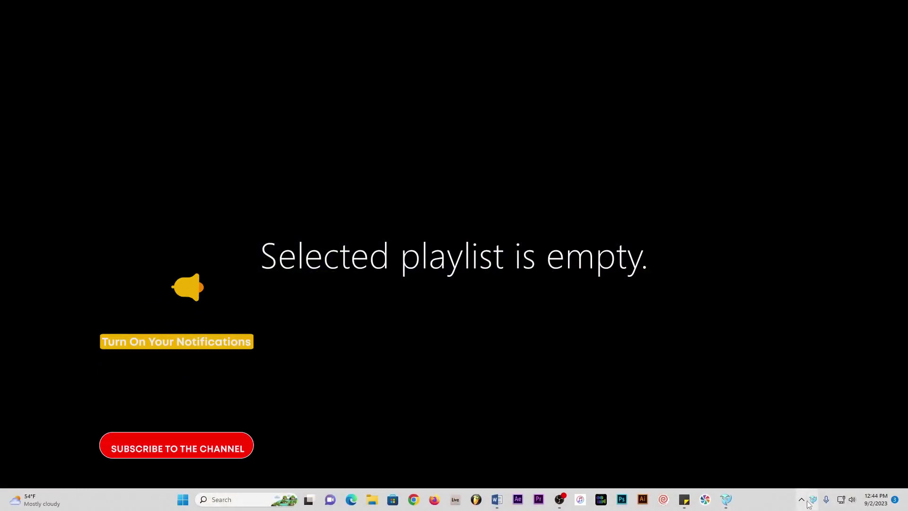
# Step: Bring up the PUSH Video Wallpaper player from the tray and nudge it right
pyautogui.click(726, 500)
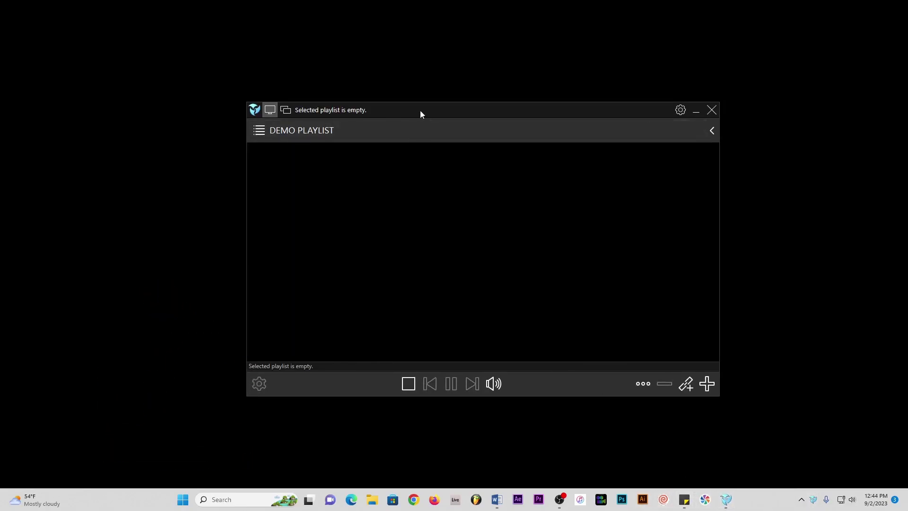
pyautogui.moveTo(420, 114)
pyautogui.mouseDown()
pyautogui.moveTo(454, 167)
pyautogui.moveTo(469, 114)
pyautogui.mouseUp()
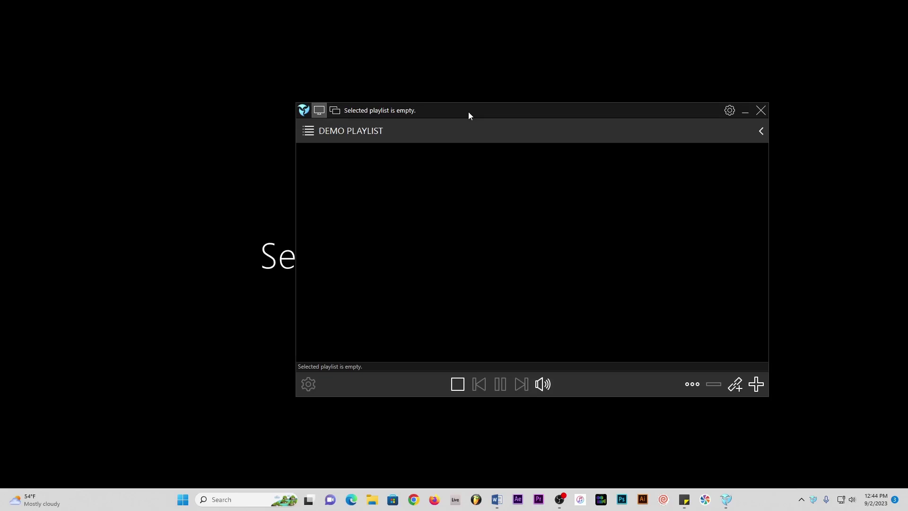
# Step: Move the player back left and clear the prefilled YouTube link in Add URL
pyautogui.moveTo(469, 111); pyautogui.dragTo(435, 114)
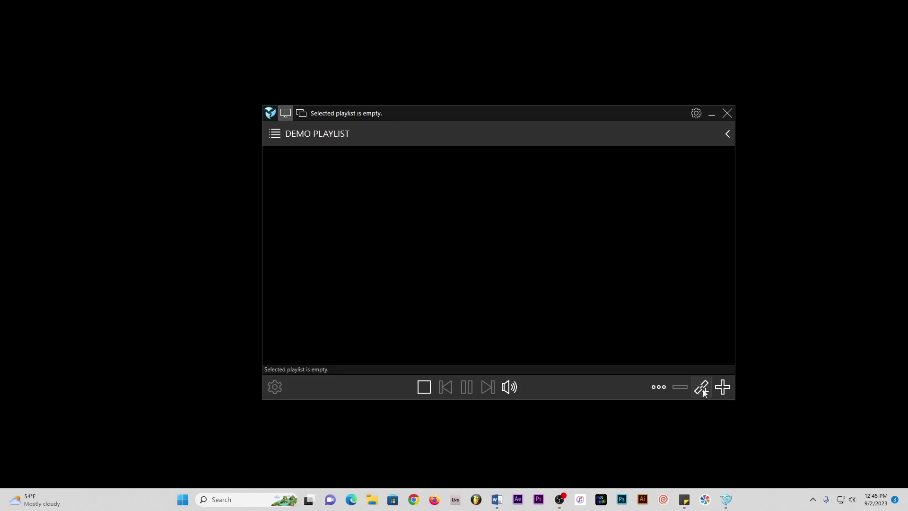
pyautogui.click(701, 387)
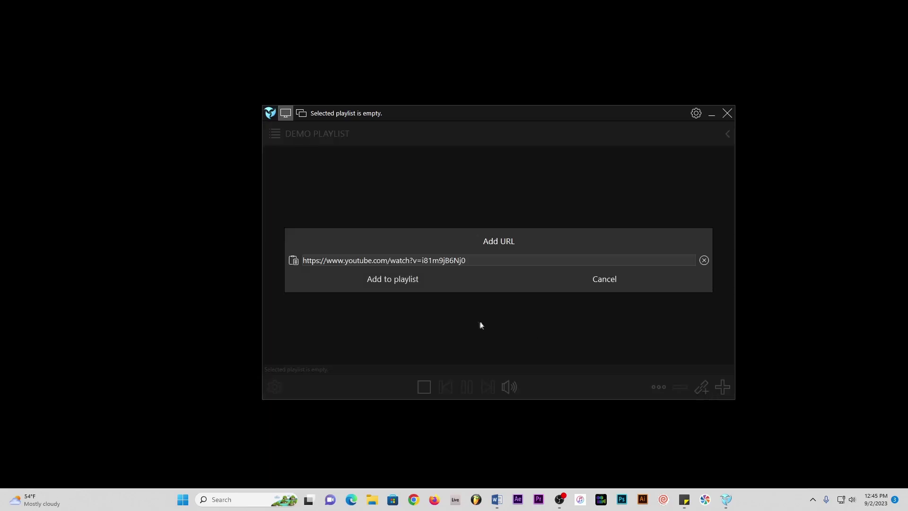
pyautogui.moveTo(474, 260); pyautogui.dragTo(297, 266)
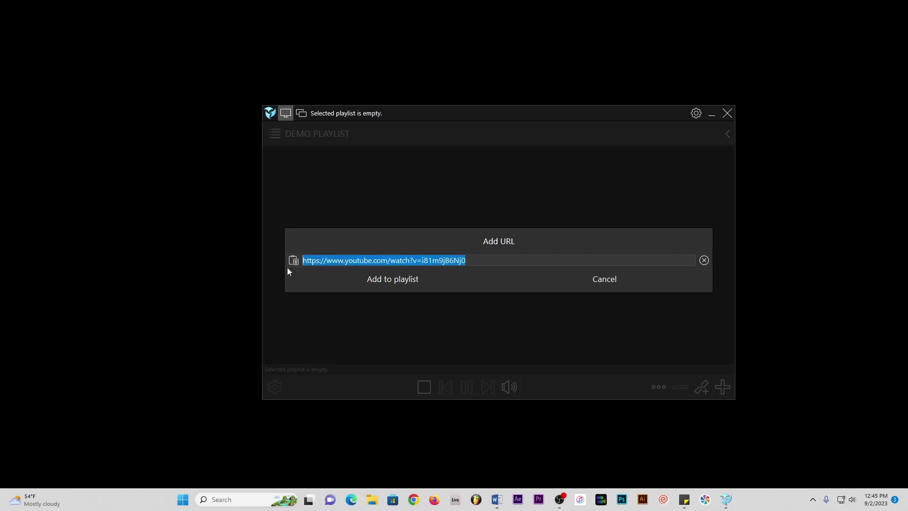
pyautogui.press('BackSpace')
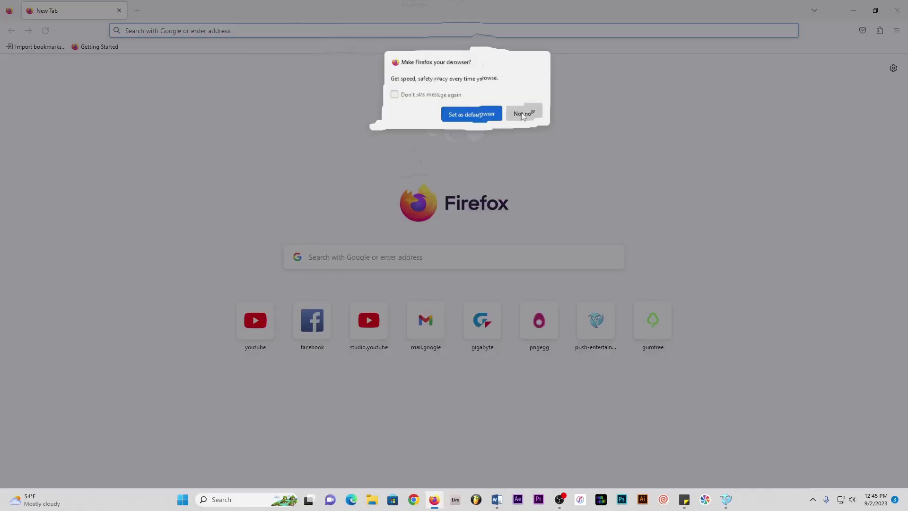
# Step: Search YouTube for 'pasha media' and open the Pasha Media Teck Support playlist
pyautogui.click(524, 117)
pyautogui.click(263, 326)
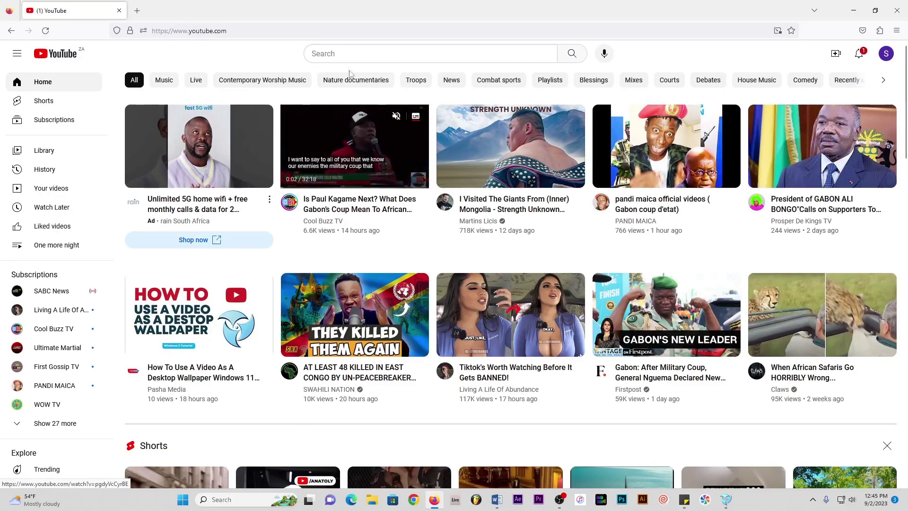
pyautogui.click(348, 54)
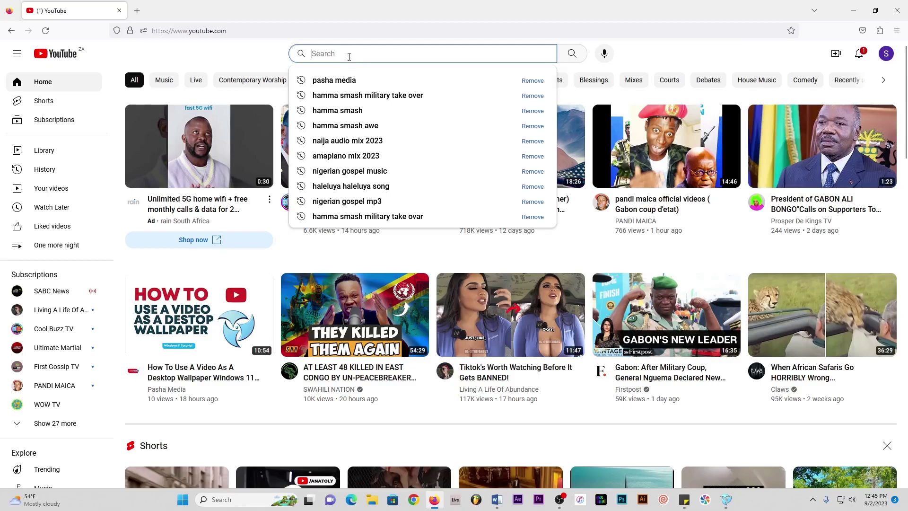
pyautogui.write('c')
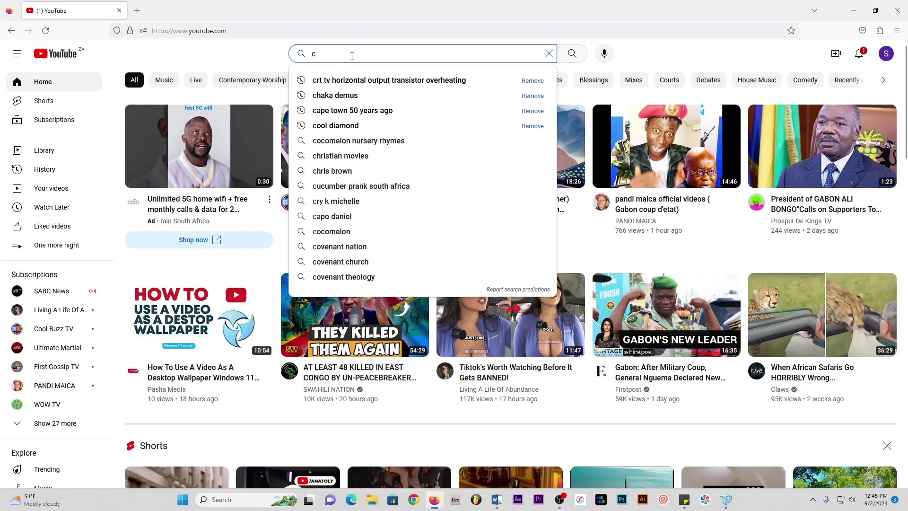
pyautogui.press('BackSpace')
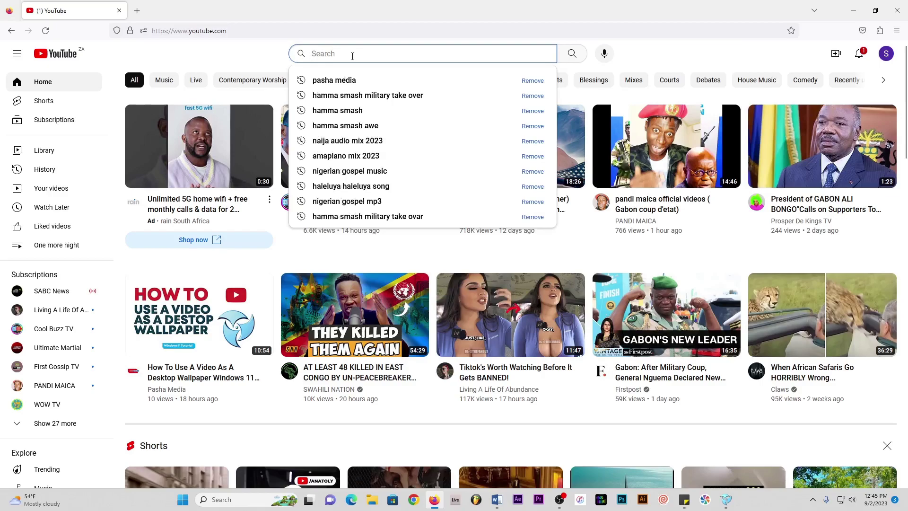
pyautogui.write('pasha')
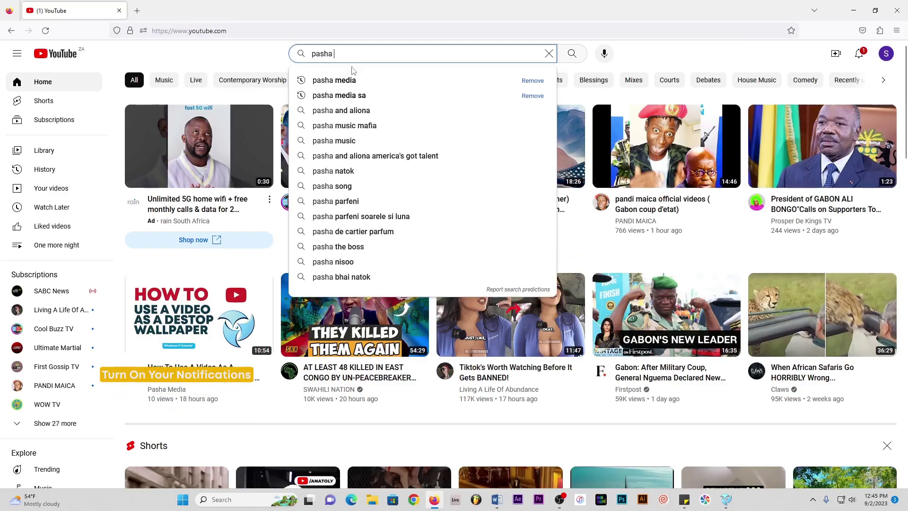
pyautogui.click(341, 80)
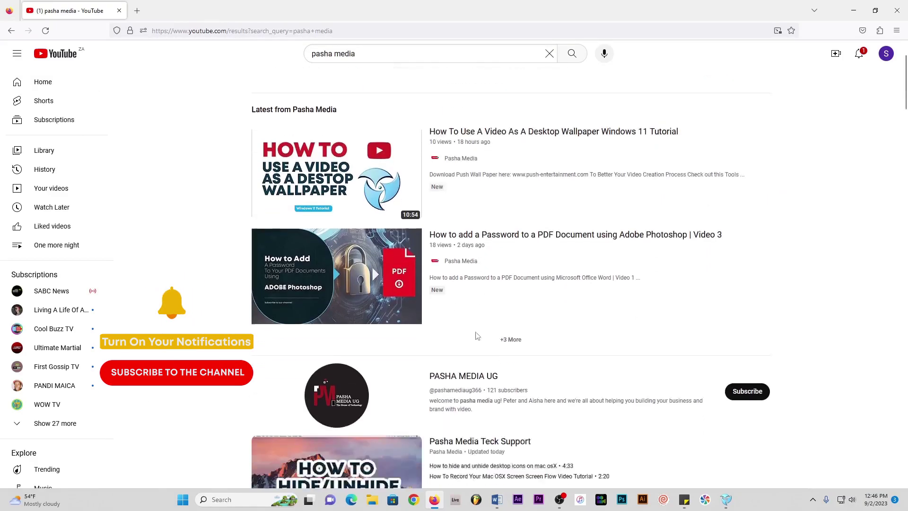
pyautogui.scroll(-4, 476, 337)
pyautogui.scroll(1, 479, 285)
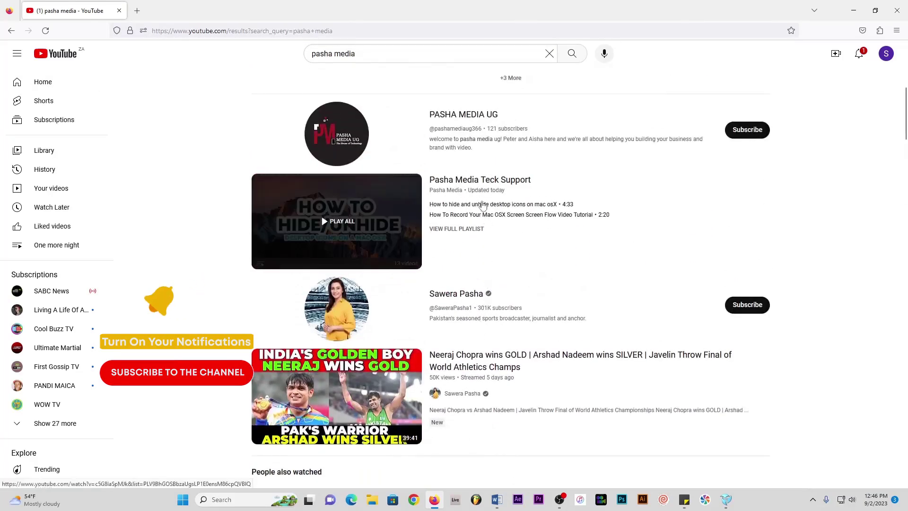
pyautogui.click(482, 181)
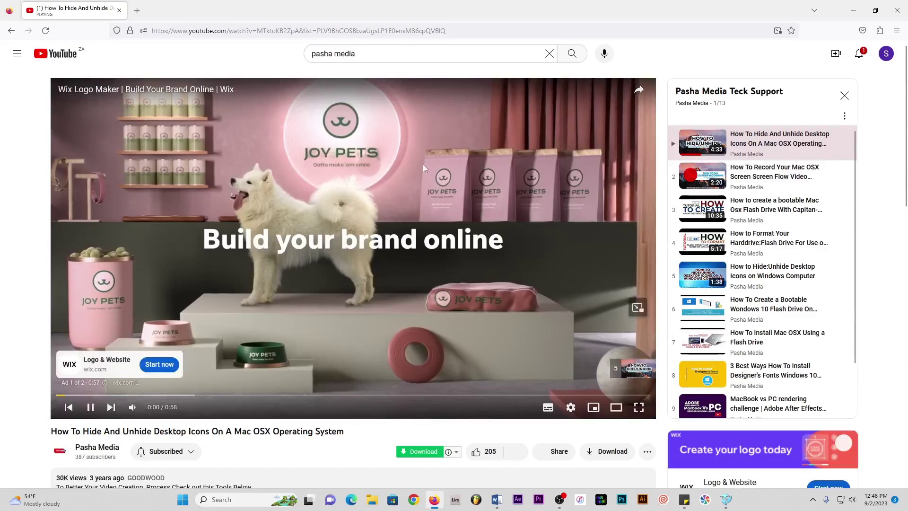
# Step: Copy the desktop-icons video's web address
pyautogui.click(231, 30)
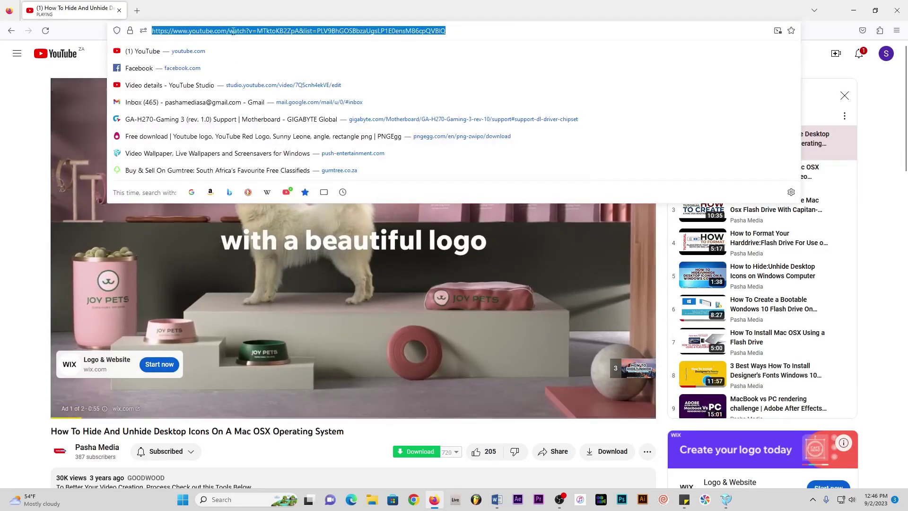
pyautogui.rightClick(230, 31)
pyautogui.click(248, 86)
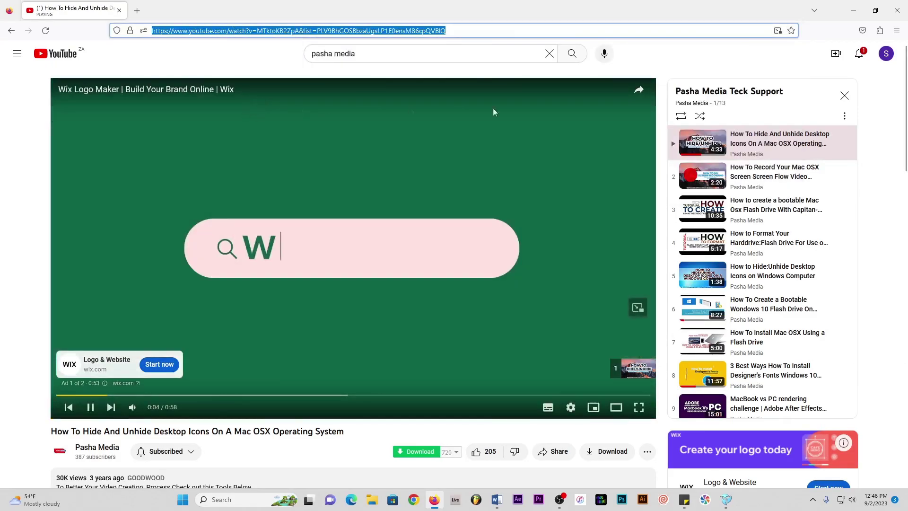
# Step: Paste the copied desktop-icons video link and add it to the demo playlist
pyautogui.click(897, 11)
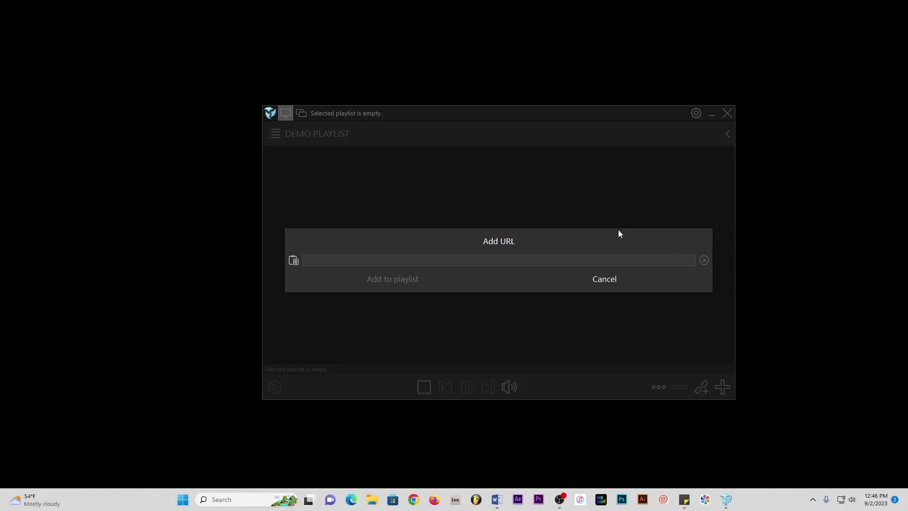
pyautogui.click(454, 261)
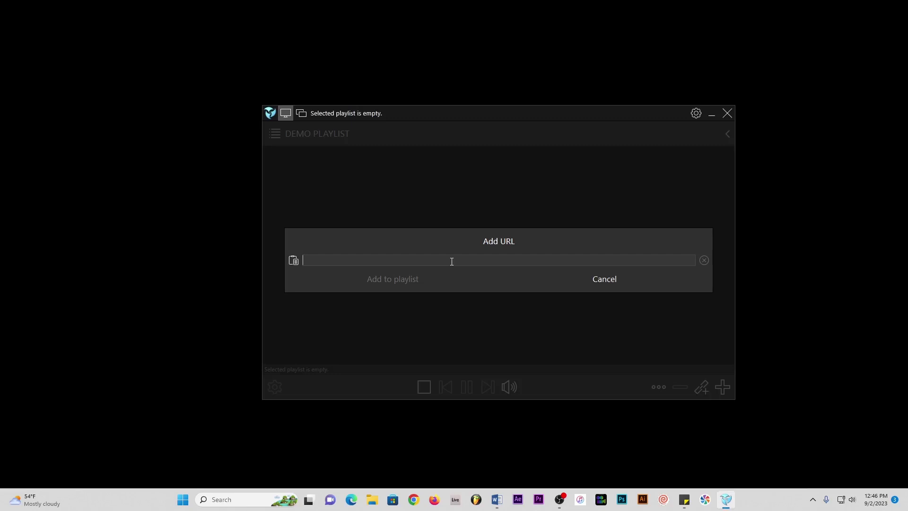
pyautogui.click(294, 262)
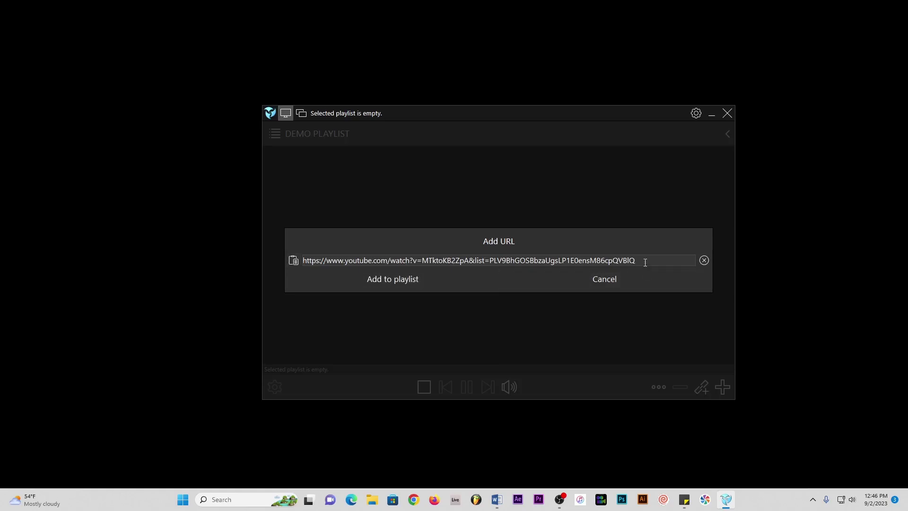
pyautogui.moveTo(636, 260); pyautogui.dragTo(289, 261)
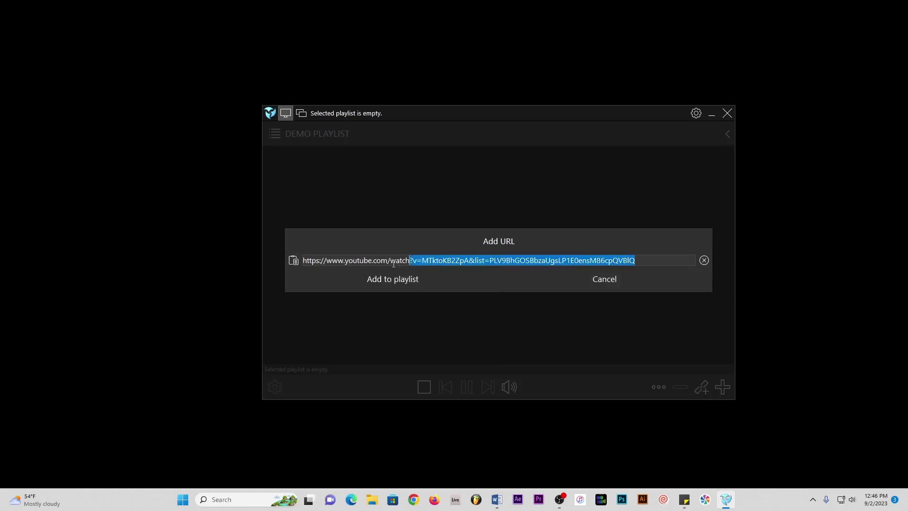
pyautogui.click(277, 257)
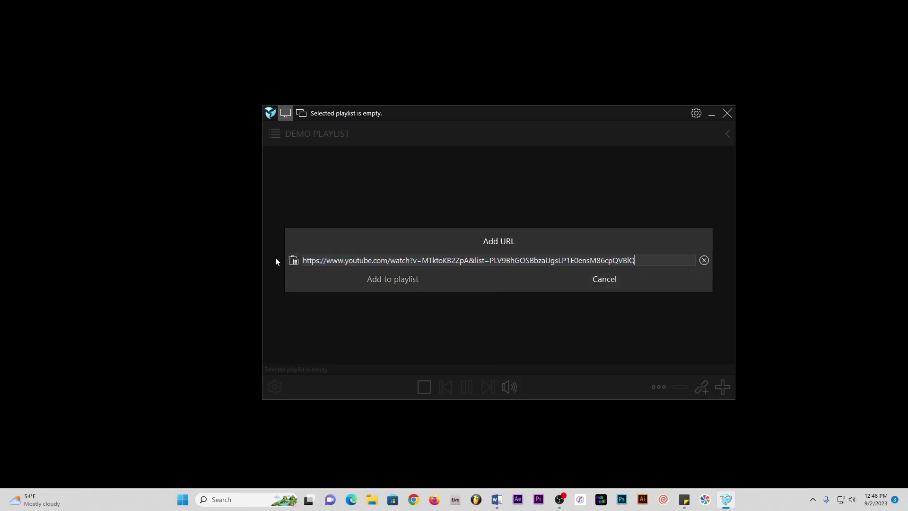
pyautogui.click(386, 282)
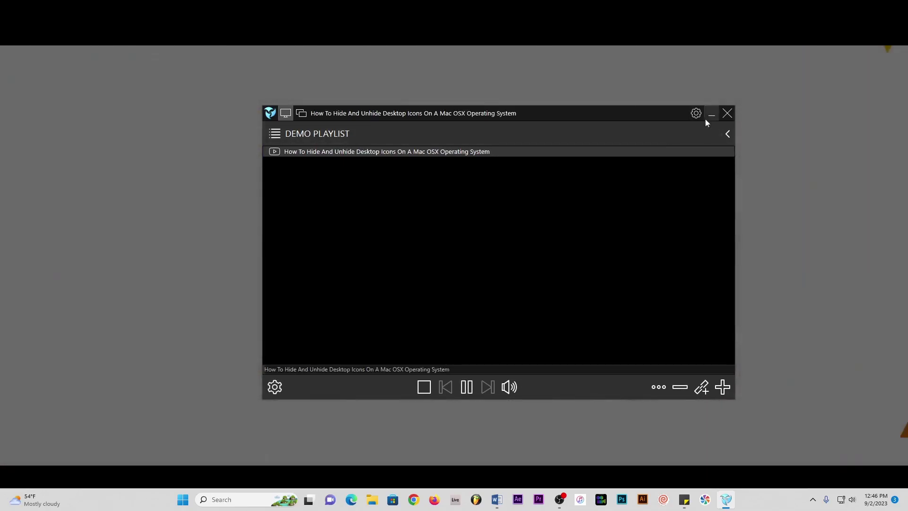
# Step: Minimize the PUSH Video Wallpaper player window
pyautogui.click(711, 117)
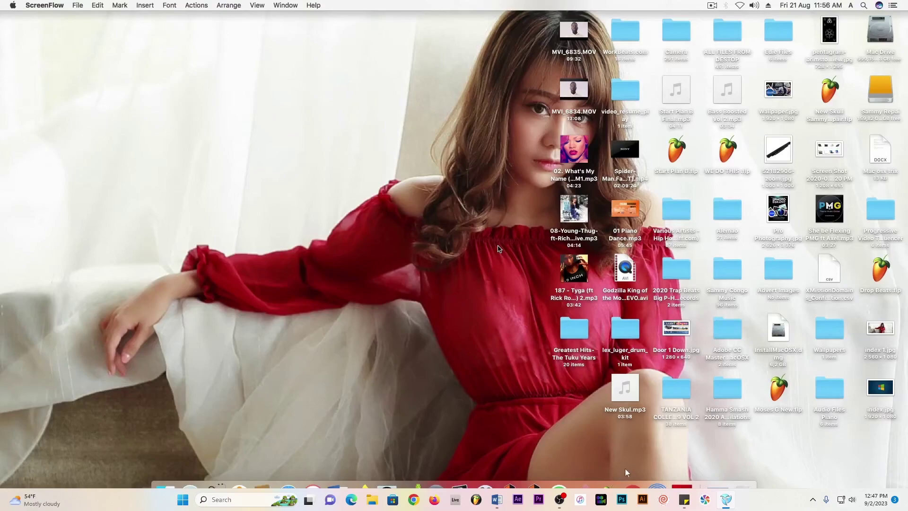
# Step: Search YouTube for 'the carter' and select the APESHIT official video's address
pyautogui.click(418, 505)
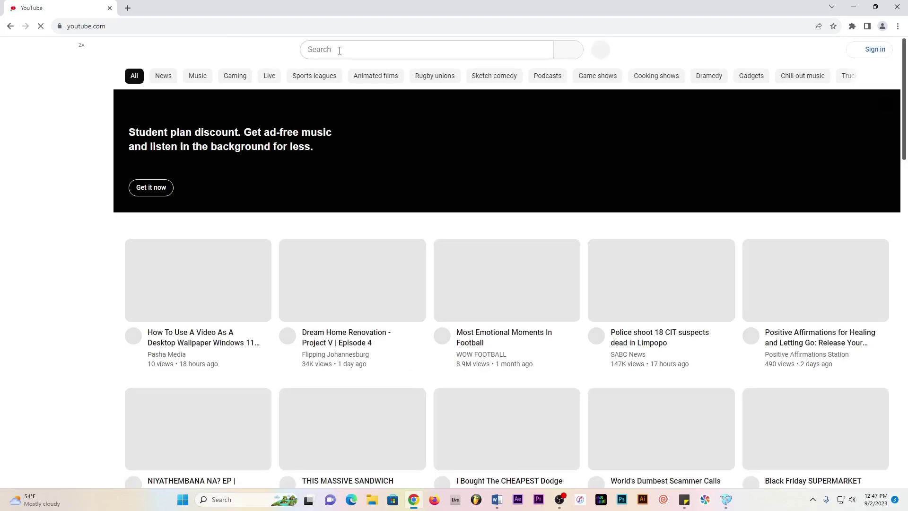
pyautogui.write('thi')
pyautogui.write('art')
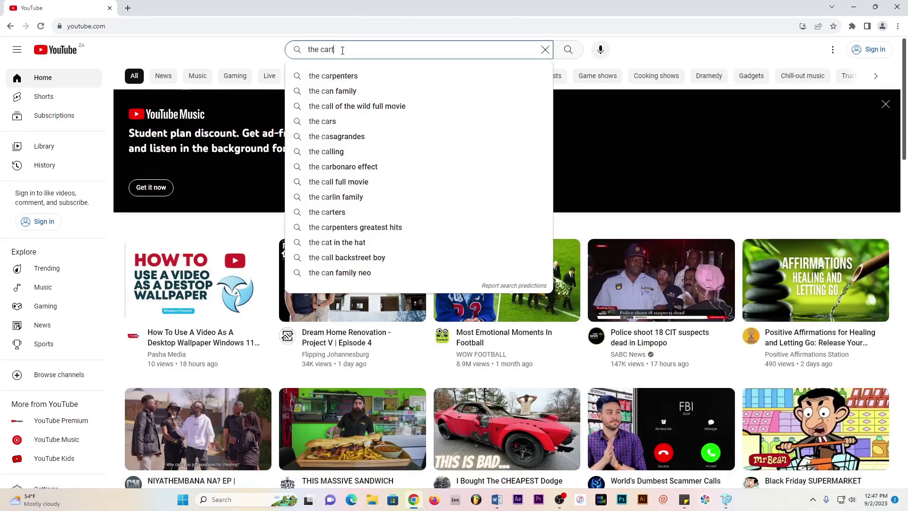
pyautogui.write('er')
pyautogui.press('Return')
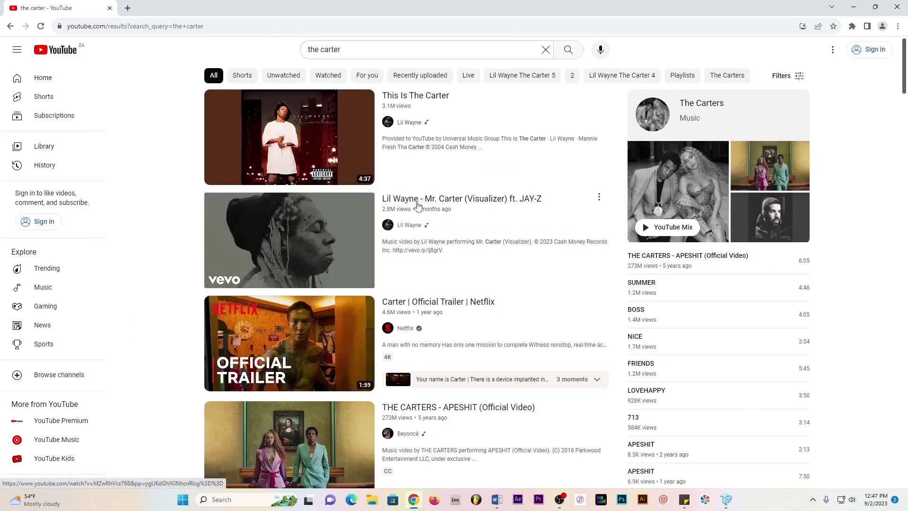
pyautogui.click(341, 433)
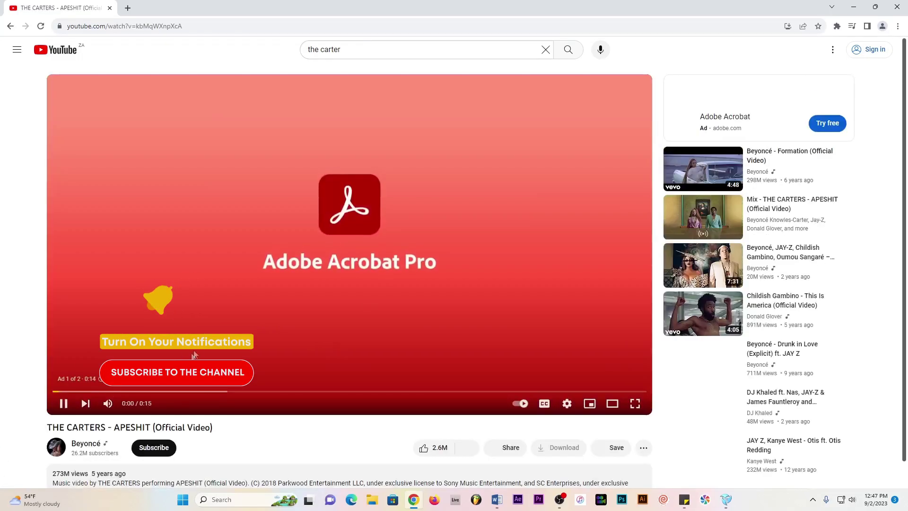
pyautogui.click(188, 27)
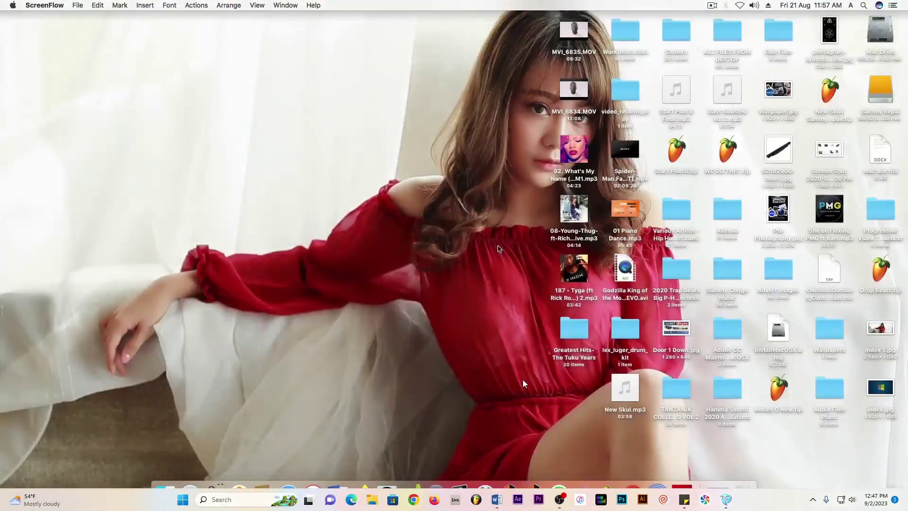
# Step: Add the APESHIT video link to the playlist and remove the desktop-icons video
pyautogui.click(727, 500)
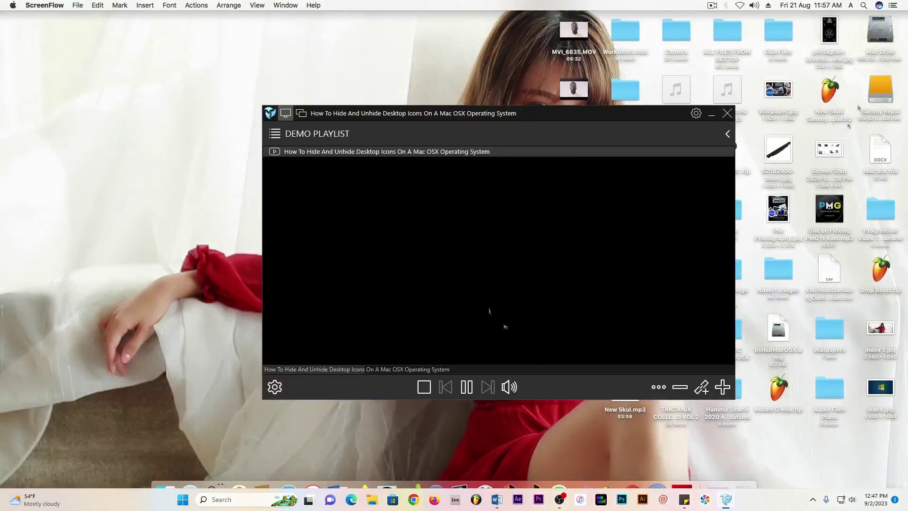
pyautogui.click(702, 388)
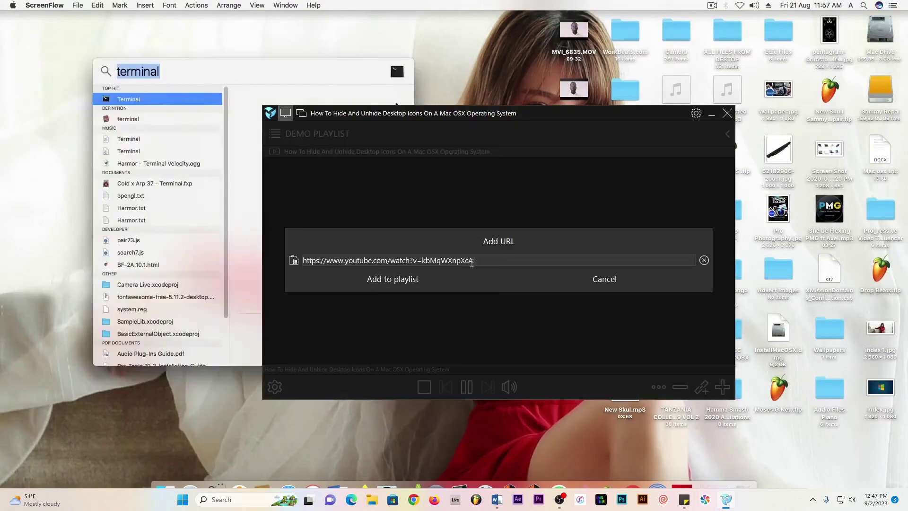
pyautogui.moveTo(476, 260); pyautogui.dragTo(294, 263)
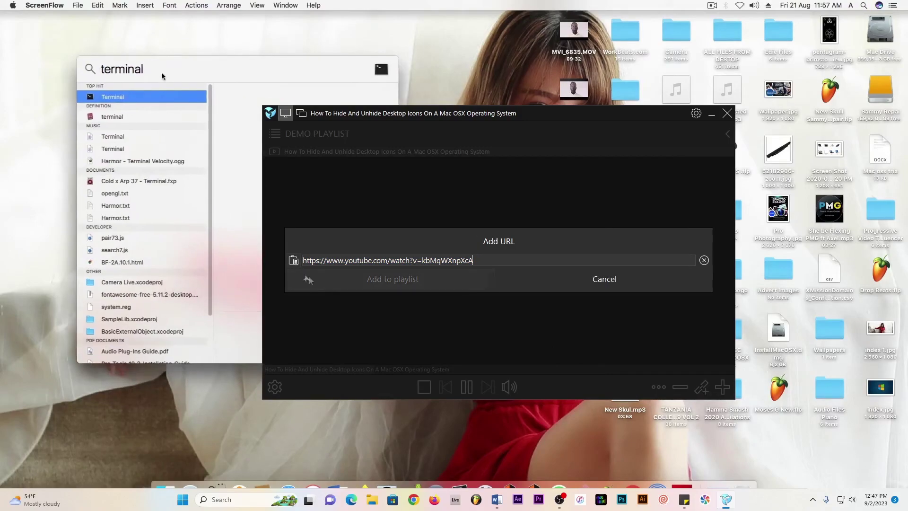
pyautogui.click(394, 283)
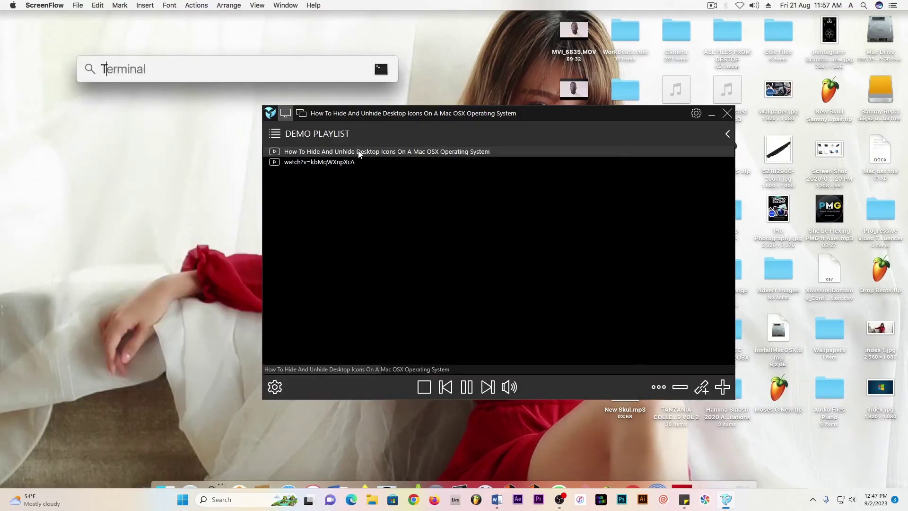
pyautogui.click(685, 390)
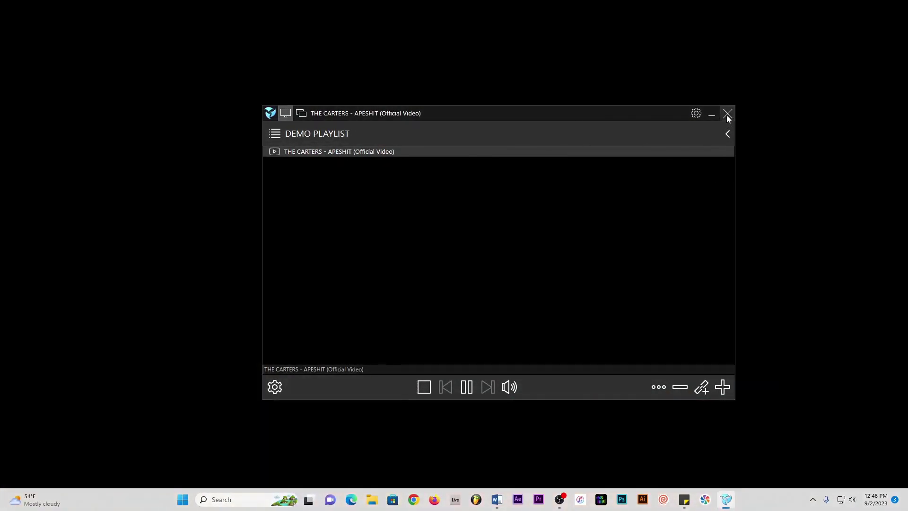
# Step: Close the player window, then open, recenter and close File Explorer
pyautogui.click(727, 115)
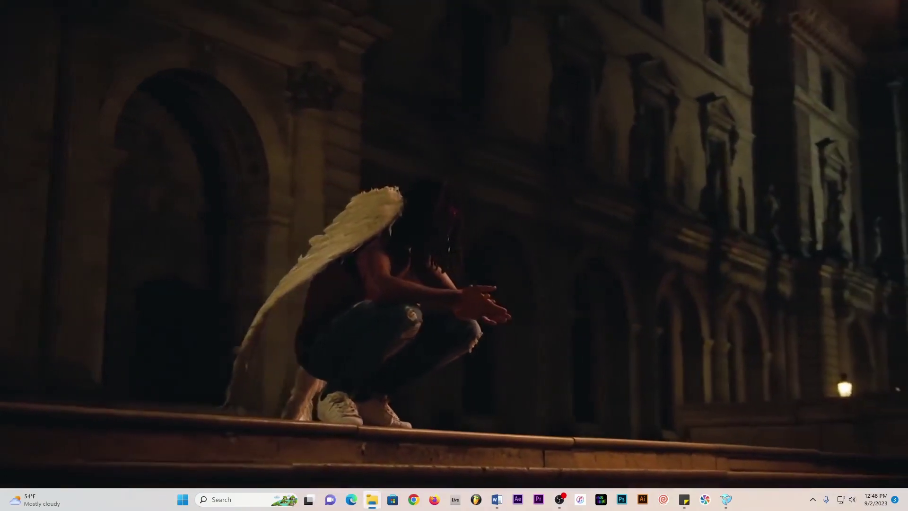
pyautogui.click(371, 501)
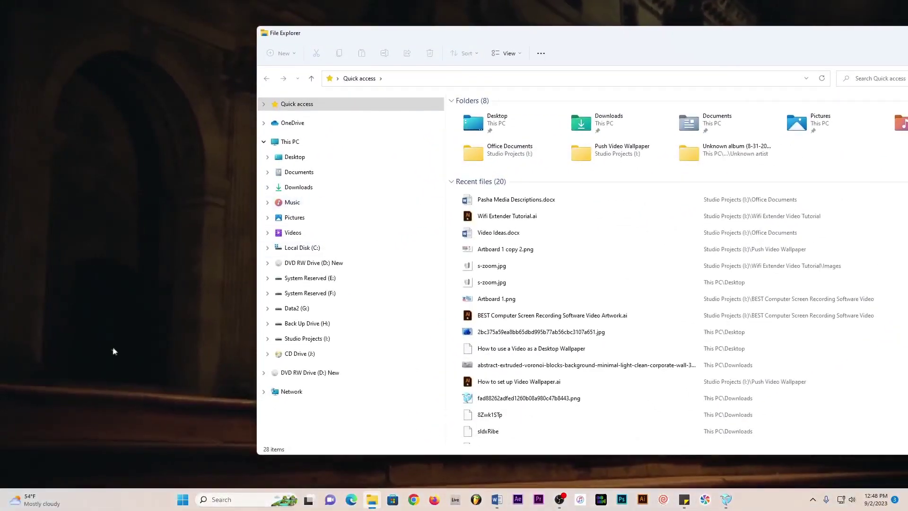
pyautogui.click(184, 501)
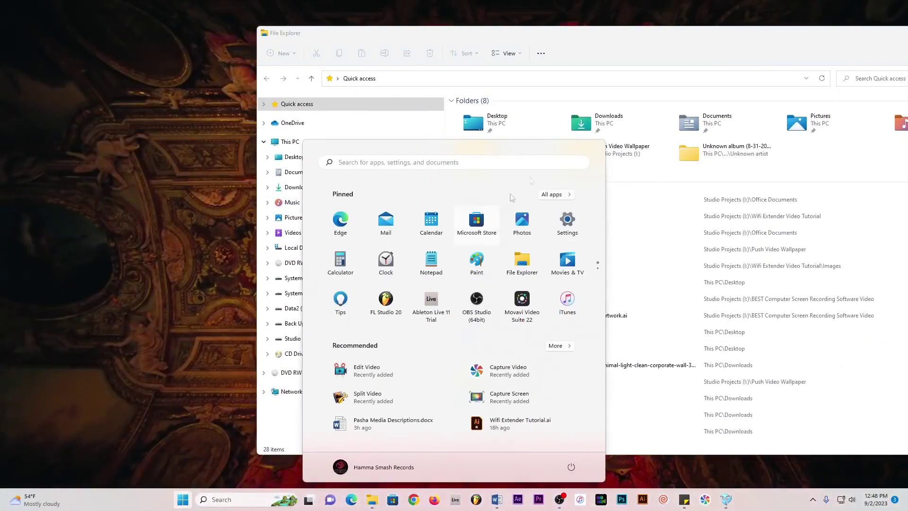
pyautogui.moveTo(637, 45); pyautogui.dragTo(444, 44)
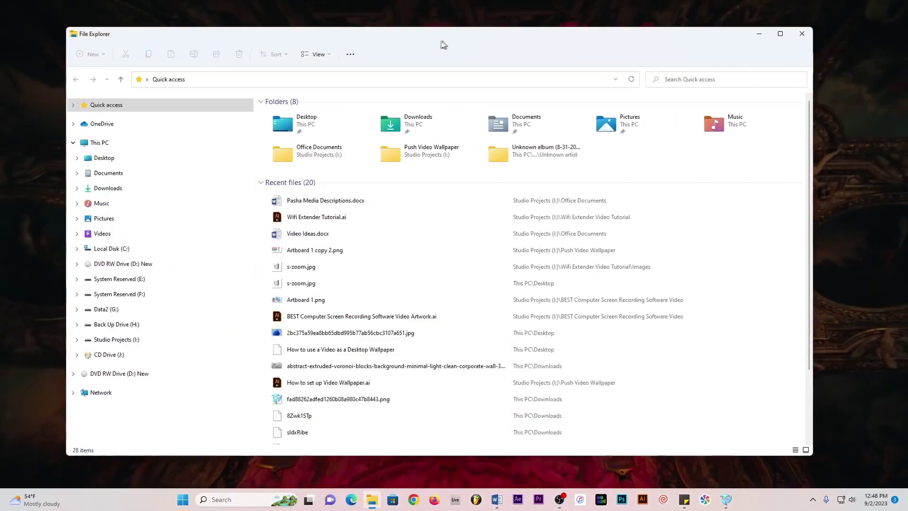
pyautogui.click(801, 33)
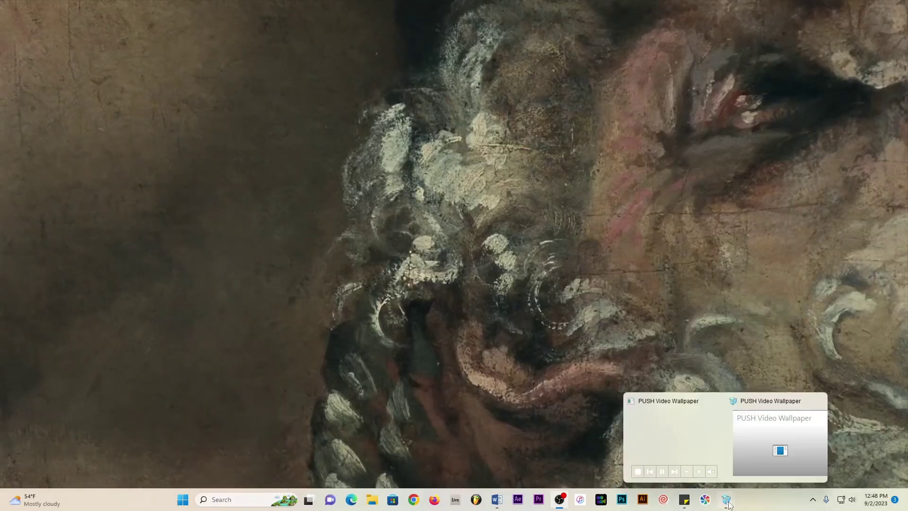
# Step: Reopen the player and stop, then restart, the APESHIT wallpaper video
pyautogui.click(667, 434)
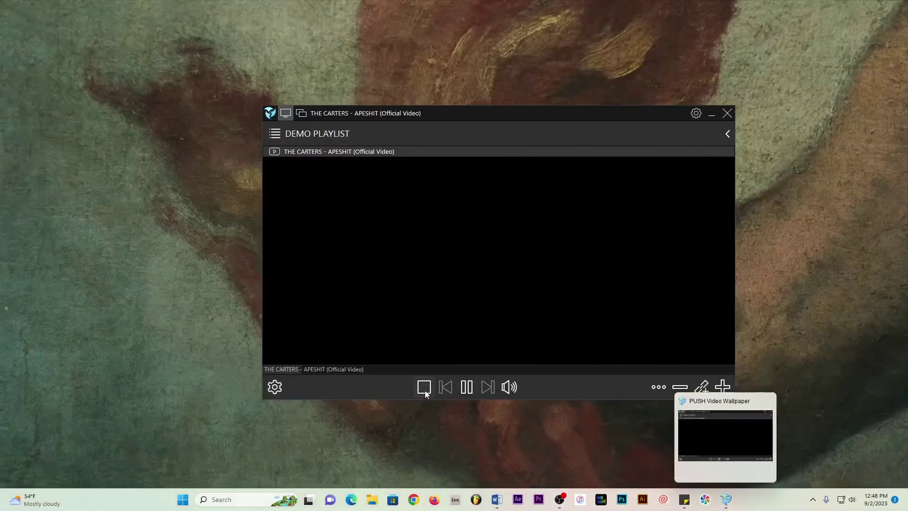
pyautogui.click(424, 388)
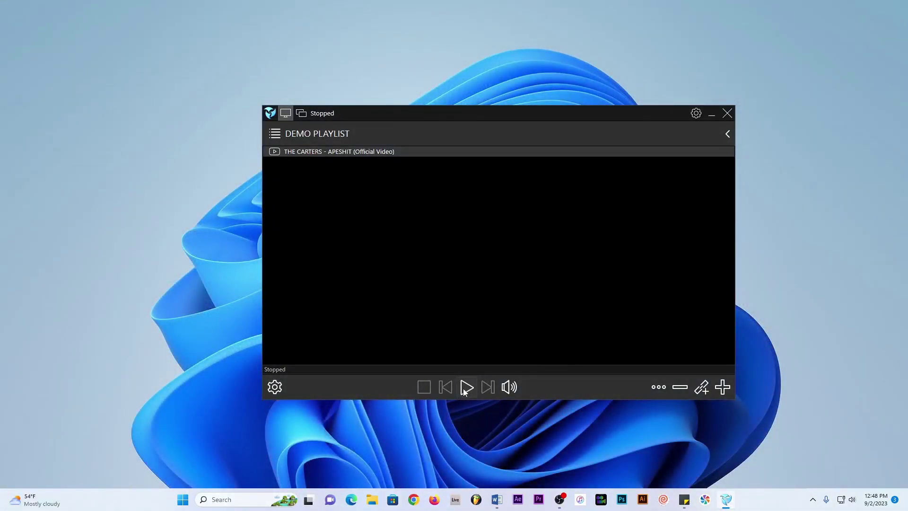
pyautogui.click(466, 387)
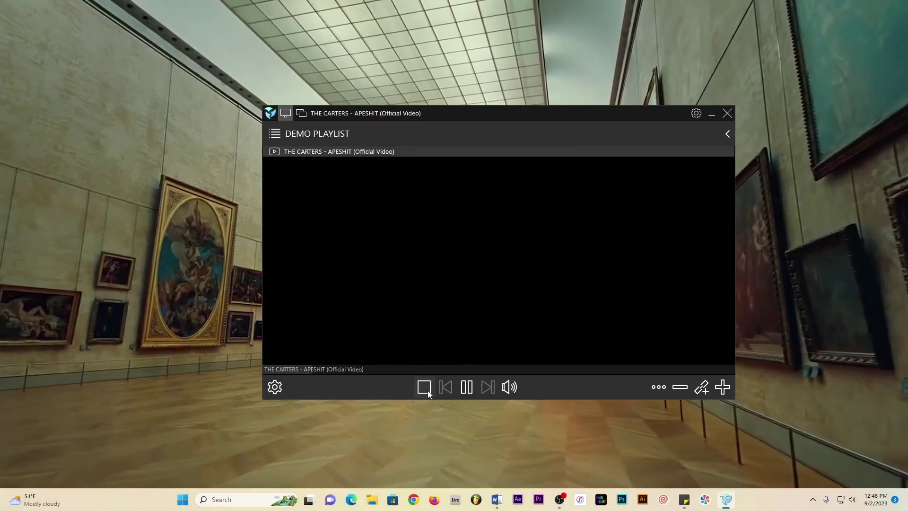
# Step: Minimize the PUSH Video Wallpaper player to reveal the full-screen music-video wallpaper
pyautogui.click(428, 390)
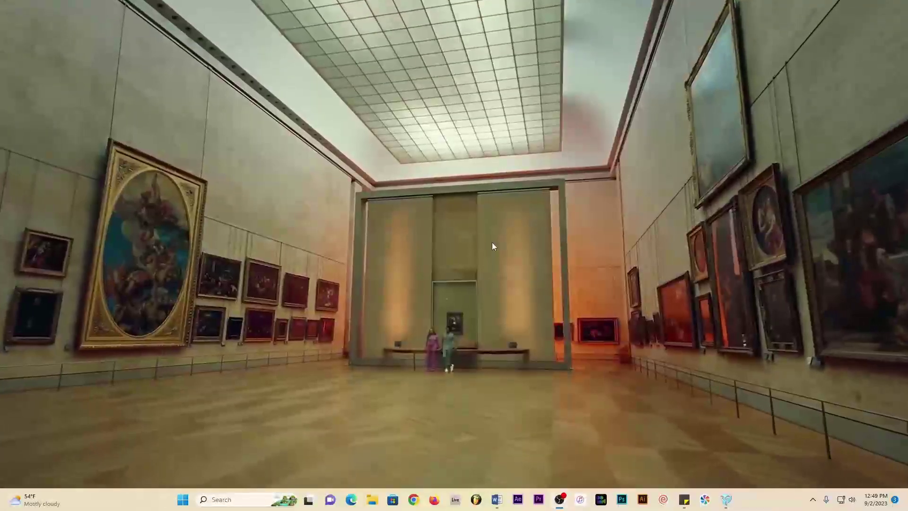